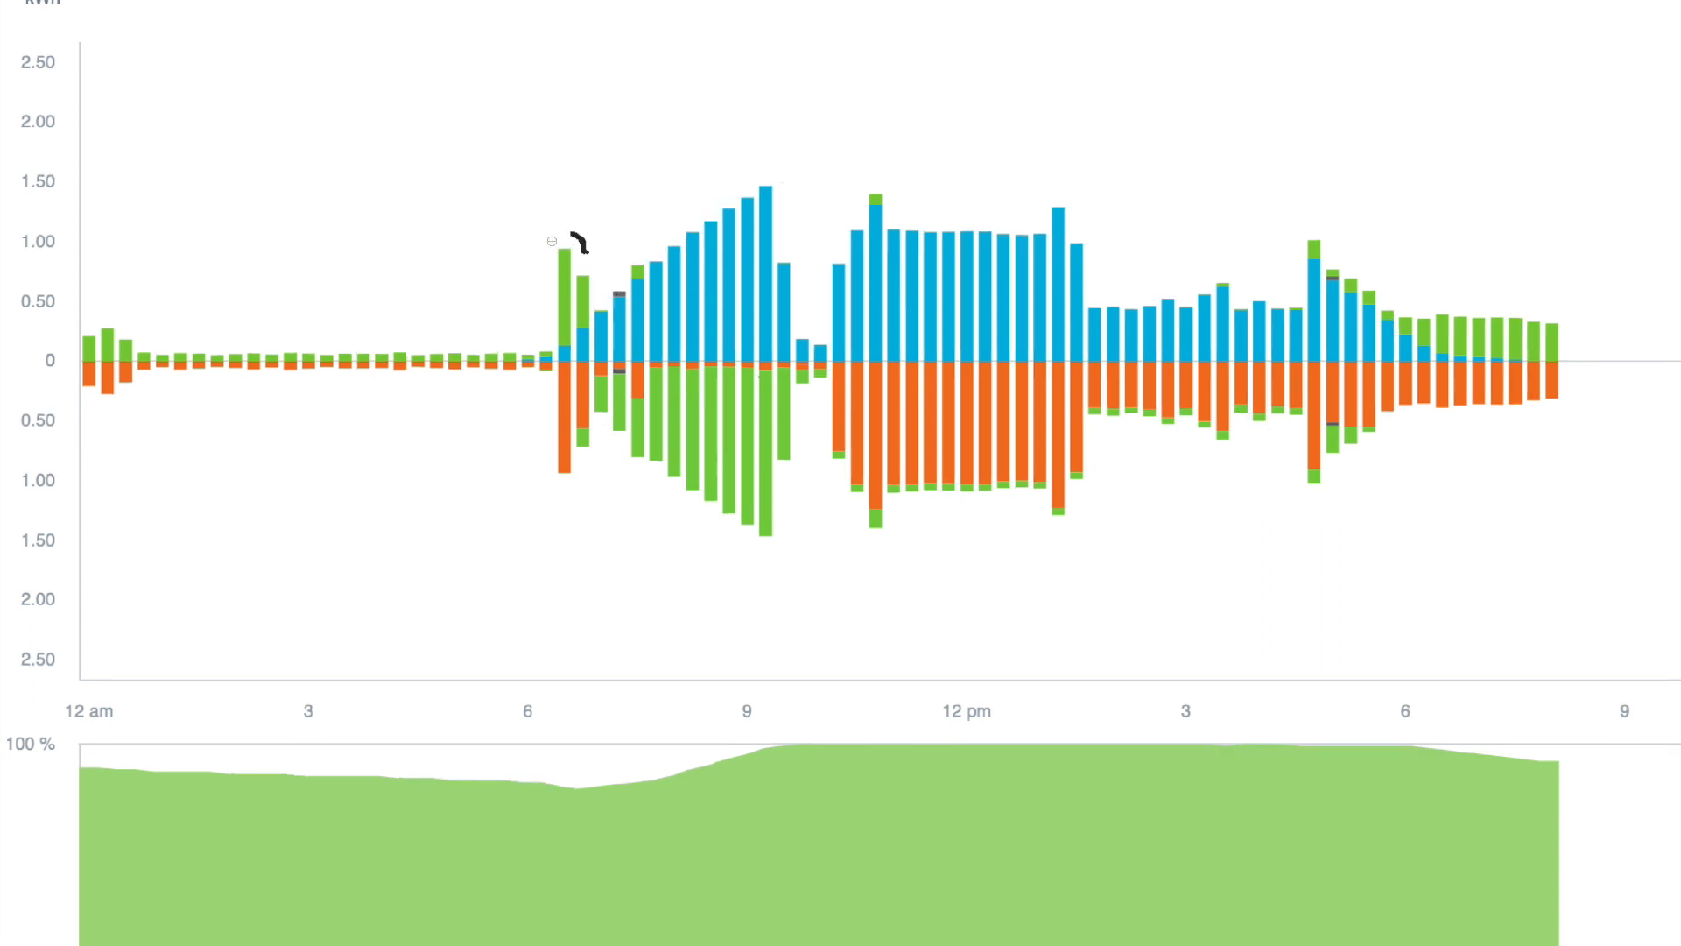
Sketch and undo black loops around the 6:30am and midday bars, then outline the afternoon orange bars in black
mouse_move(578, 243)
mouse_down()
mouse_move(589, 394)
mouse_move(598, 303)
mouse_move(579, 231)
mouse_up()
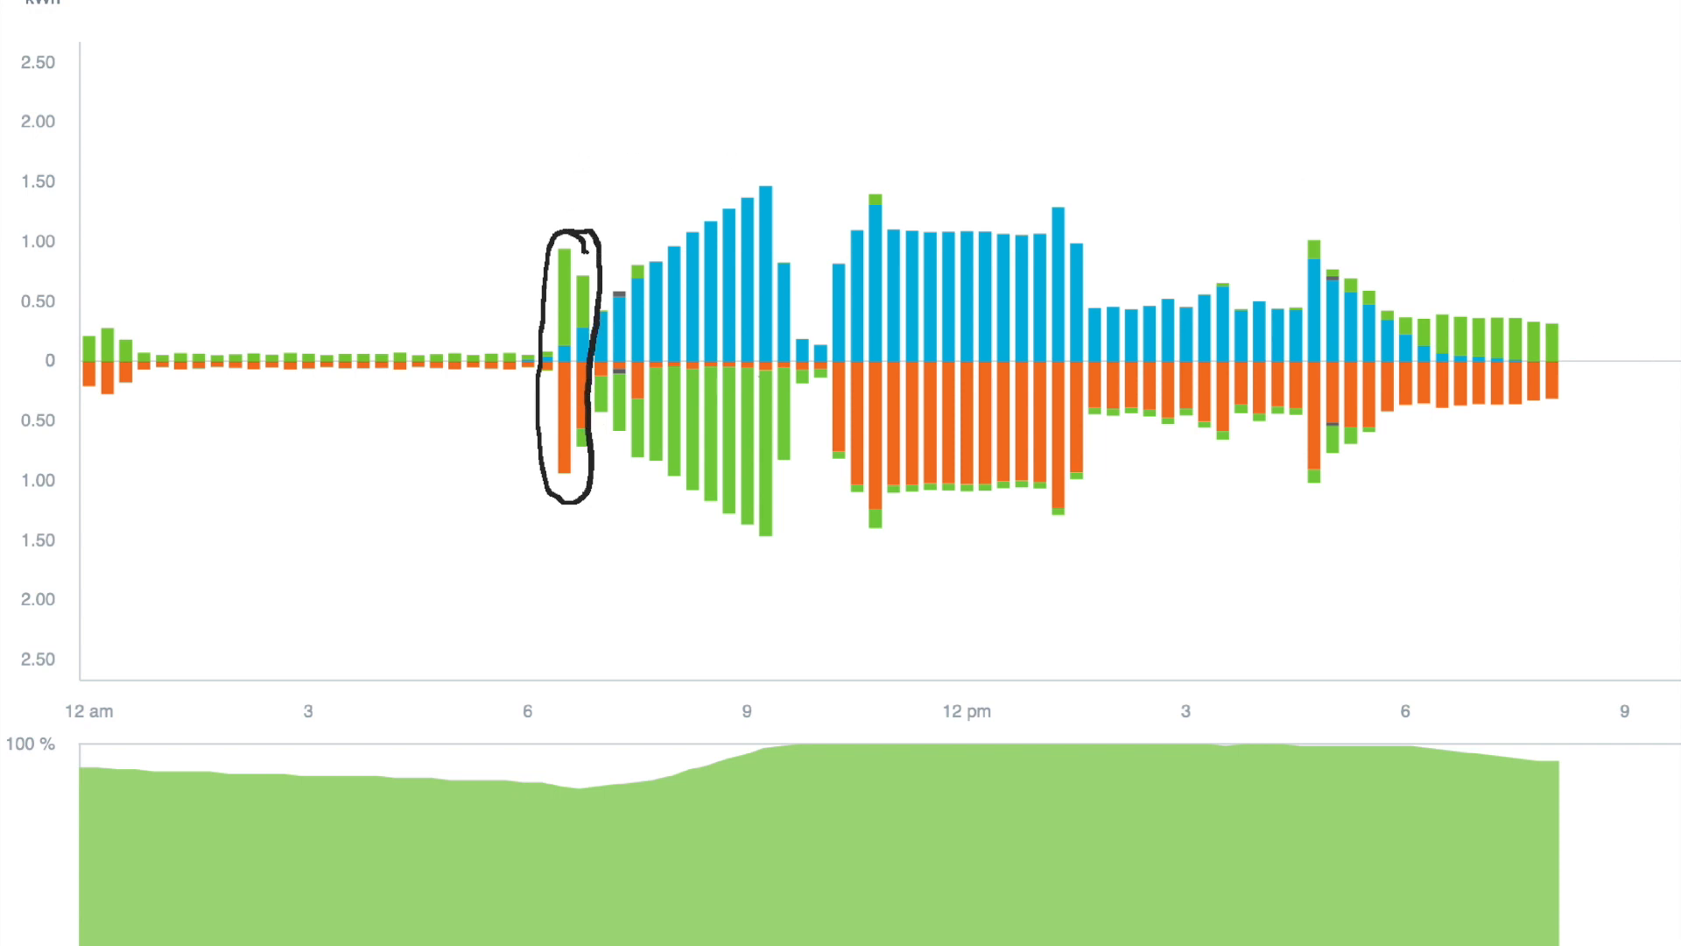
key(Escape)
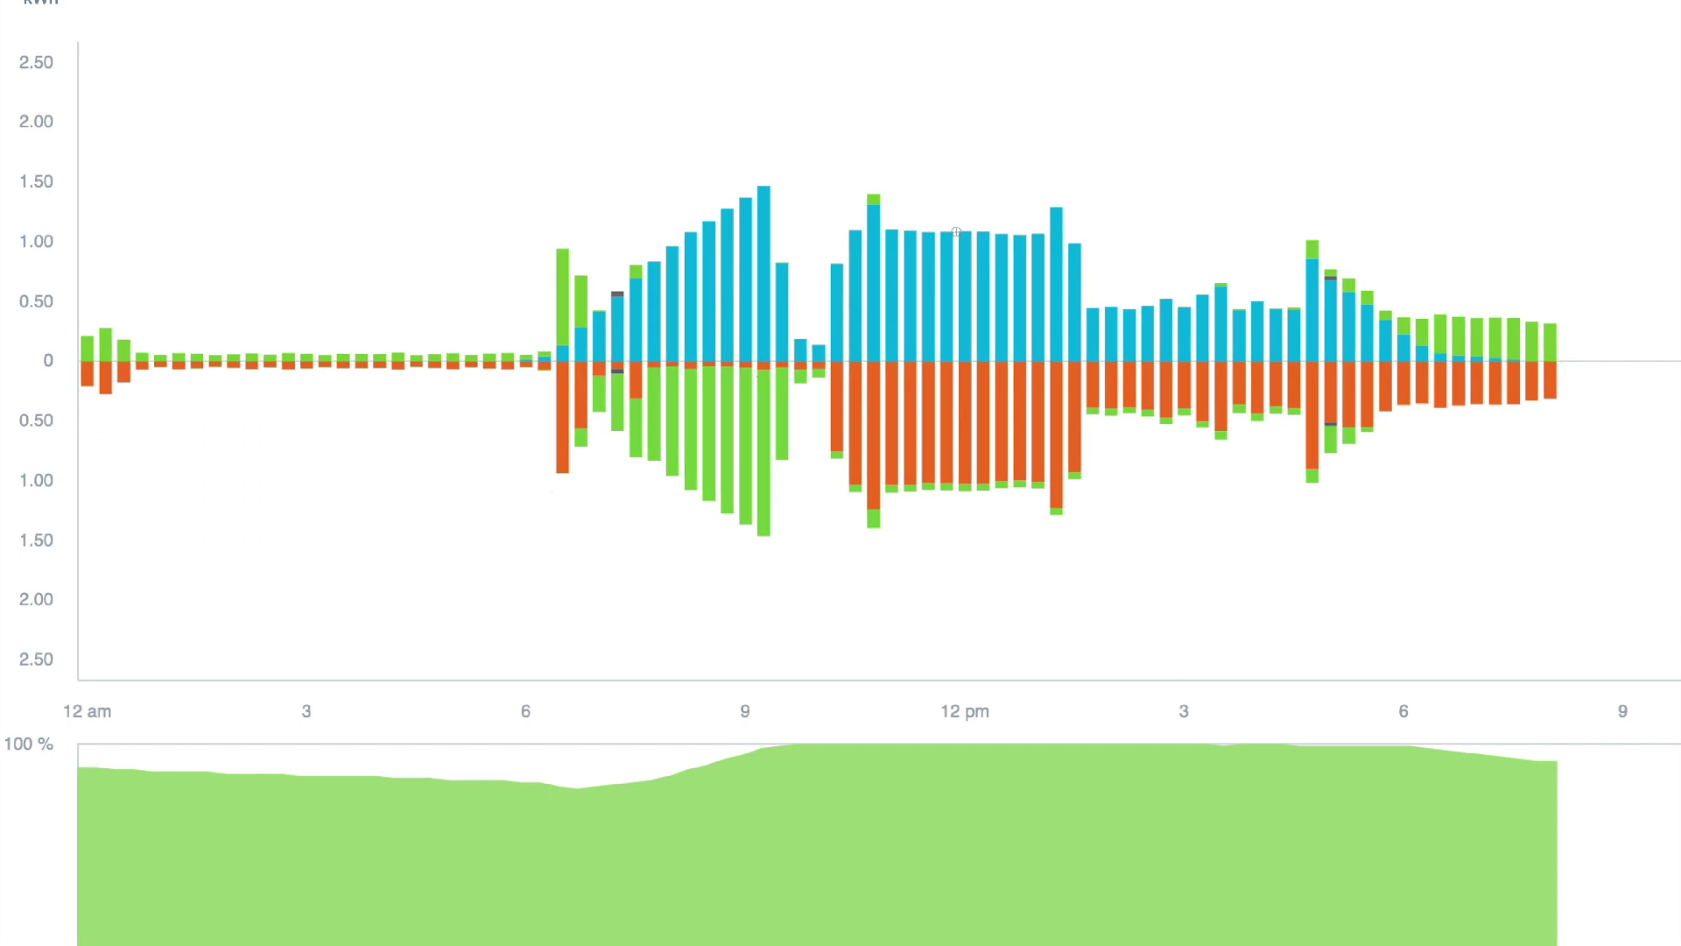
mouse_move(955, 234)
mouse_down()
mouse_move(847, 240)
mouse_move(830, 446)
mouse_move(861, 497)
mouse_move(1017, 471)
mouse_move(1074, 486)
mouse_move(1091, 294)
mouse_move(1027, 234)
mouse_move(978, 234)
mouse_up()
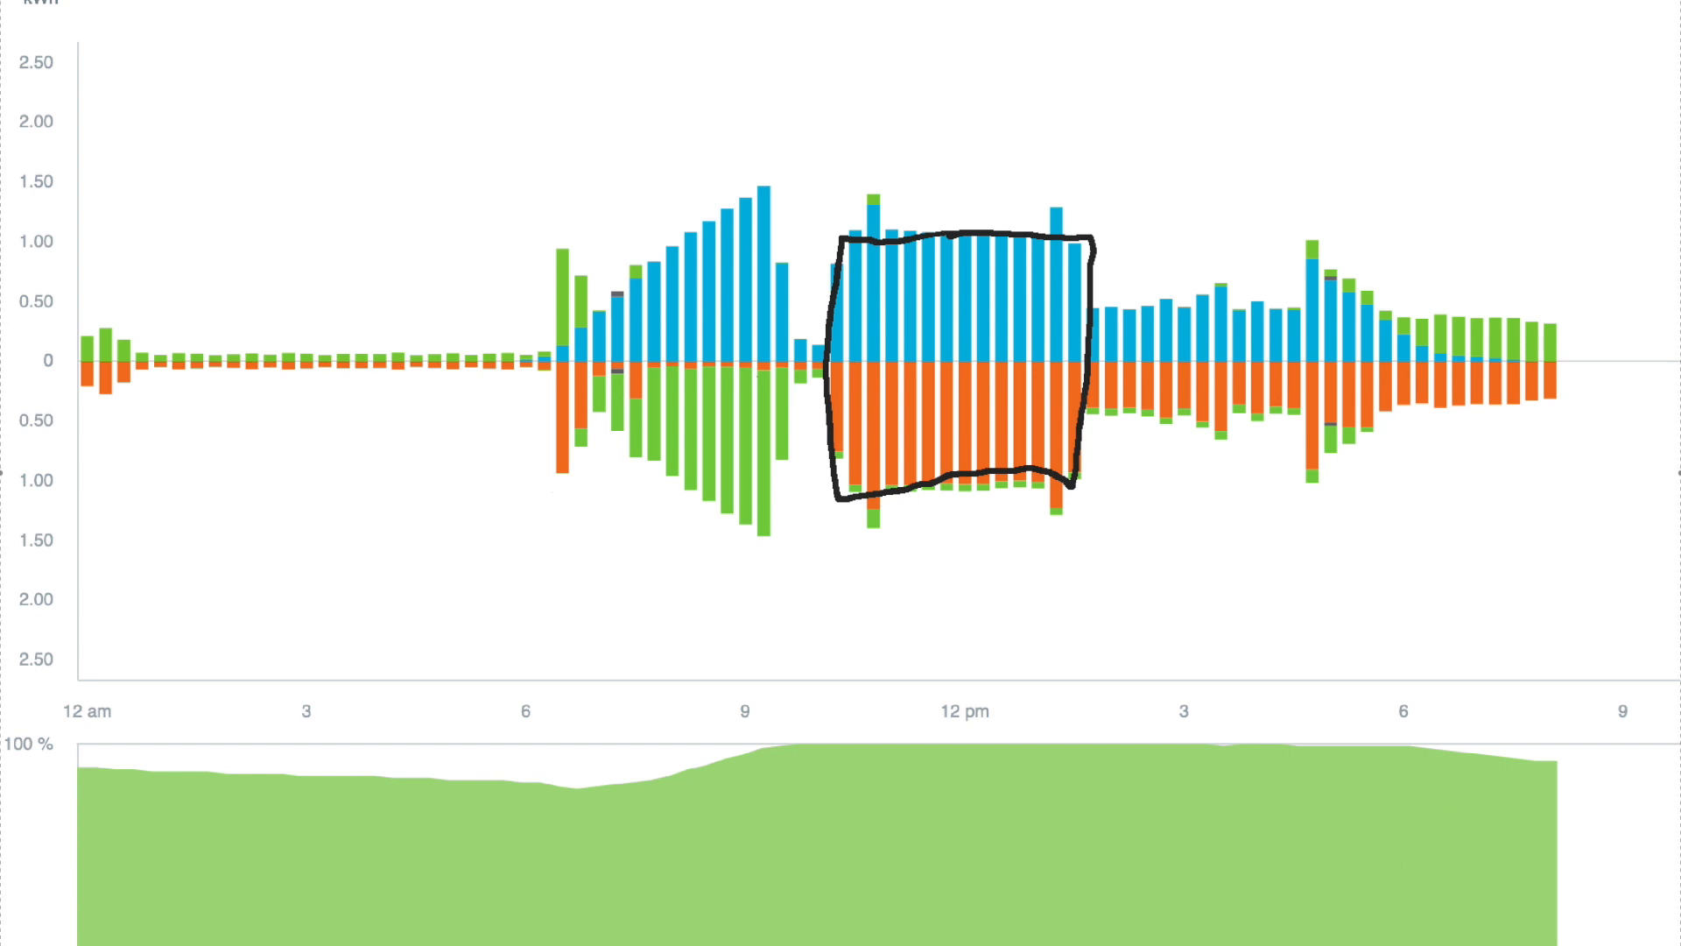
key(ctrl+z)
mouse_move(1086, 360)
mouse_down()
mouse_move(1523, 368)
mouse_move(1563, 394)
mouse_move(1099, 407)
mouse_up()
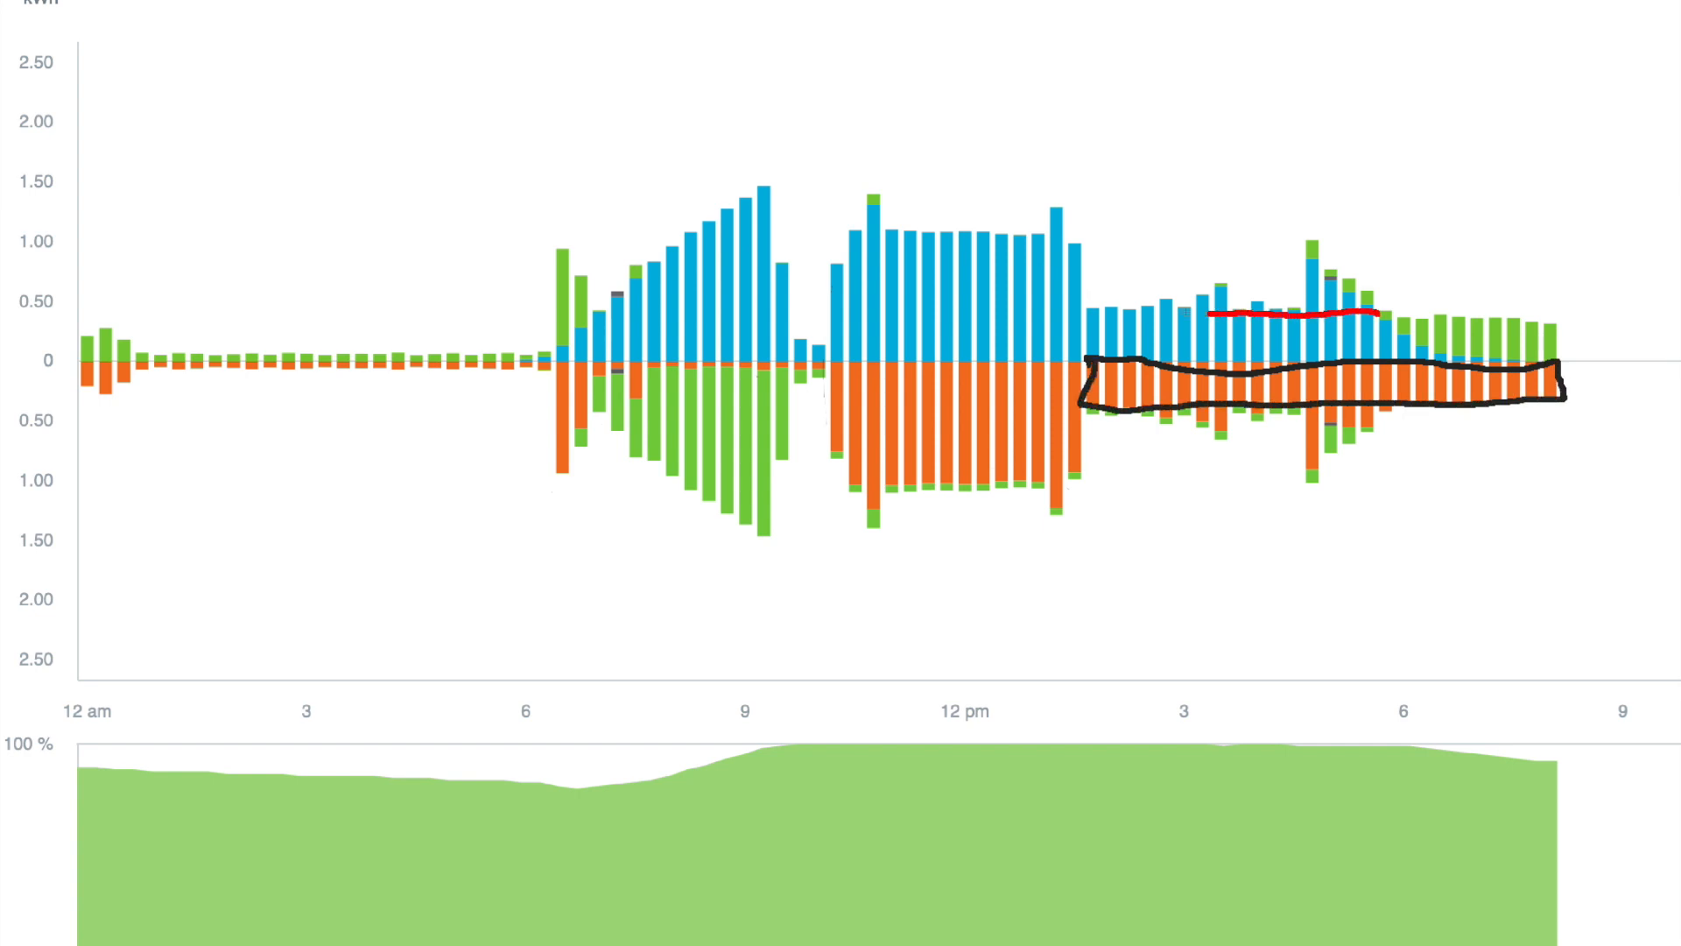
Outline the afternoon blue bars in red and trace a red line along the evening green bars
drag(1209, 313, 1133, 307)
drag(1093, 360, 1333, 363)
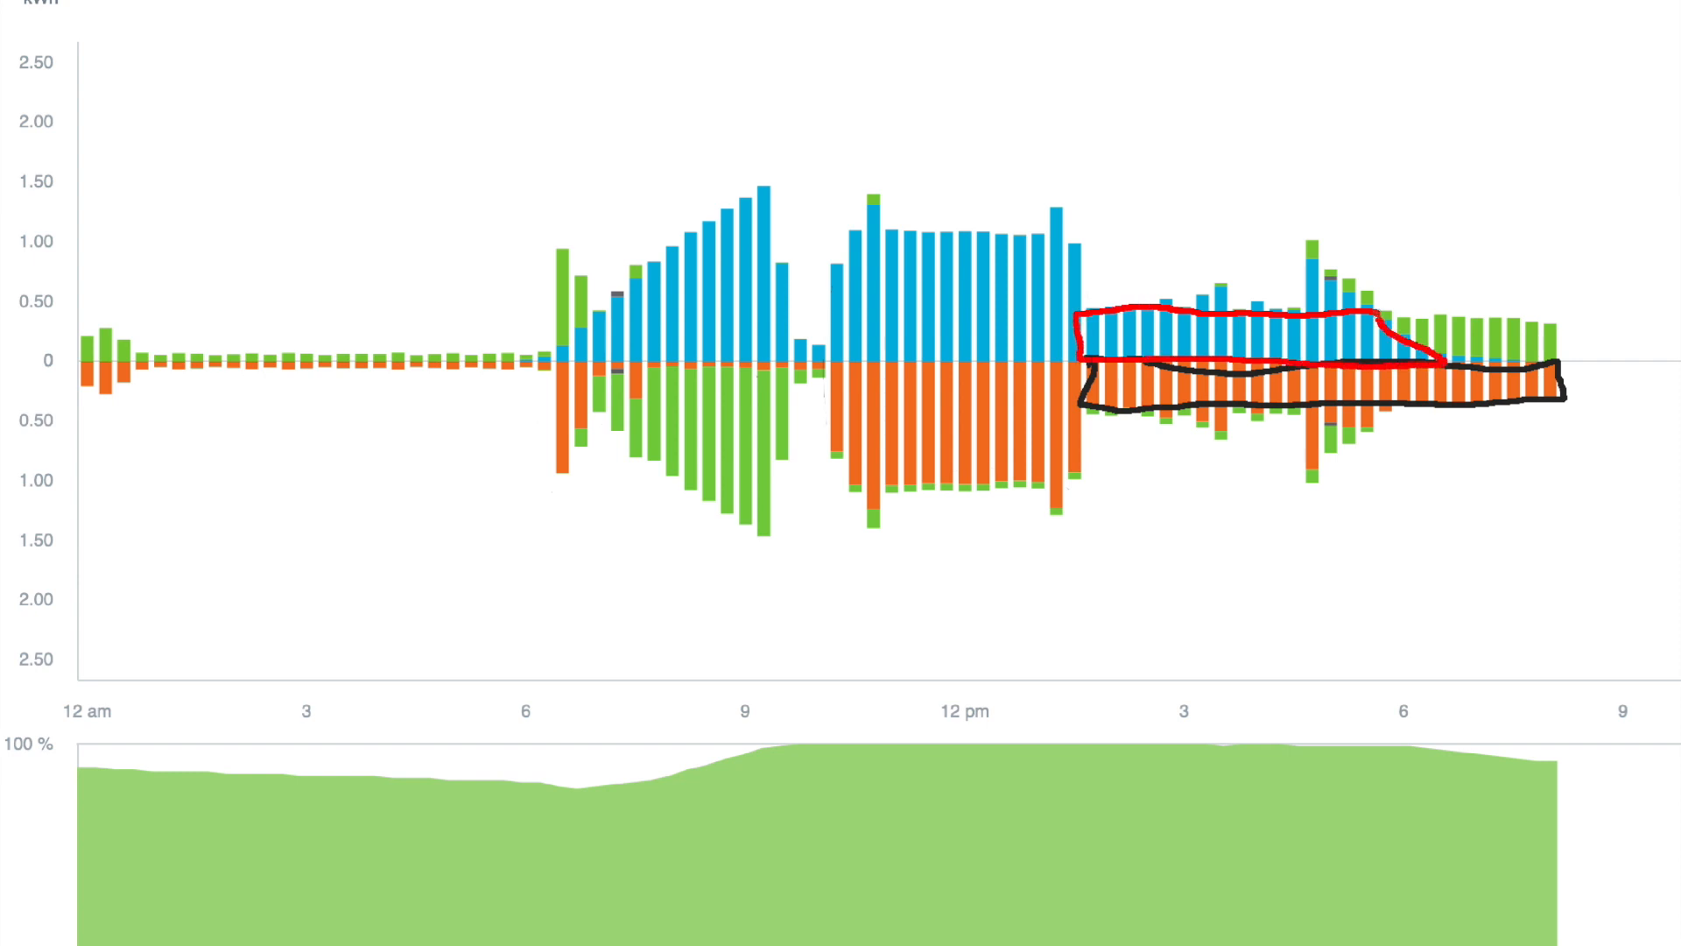
drag(1397, 319, 1545, 323)
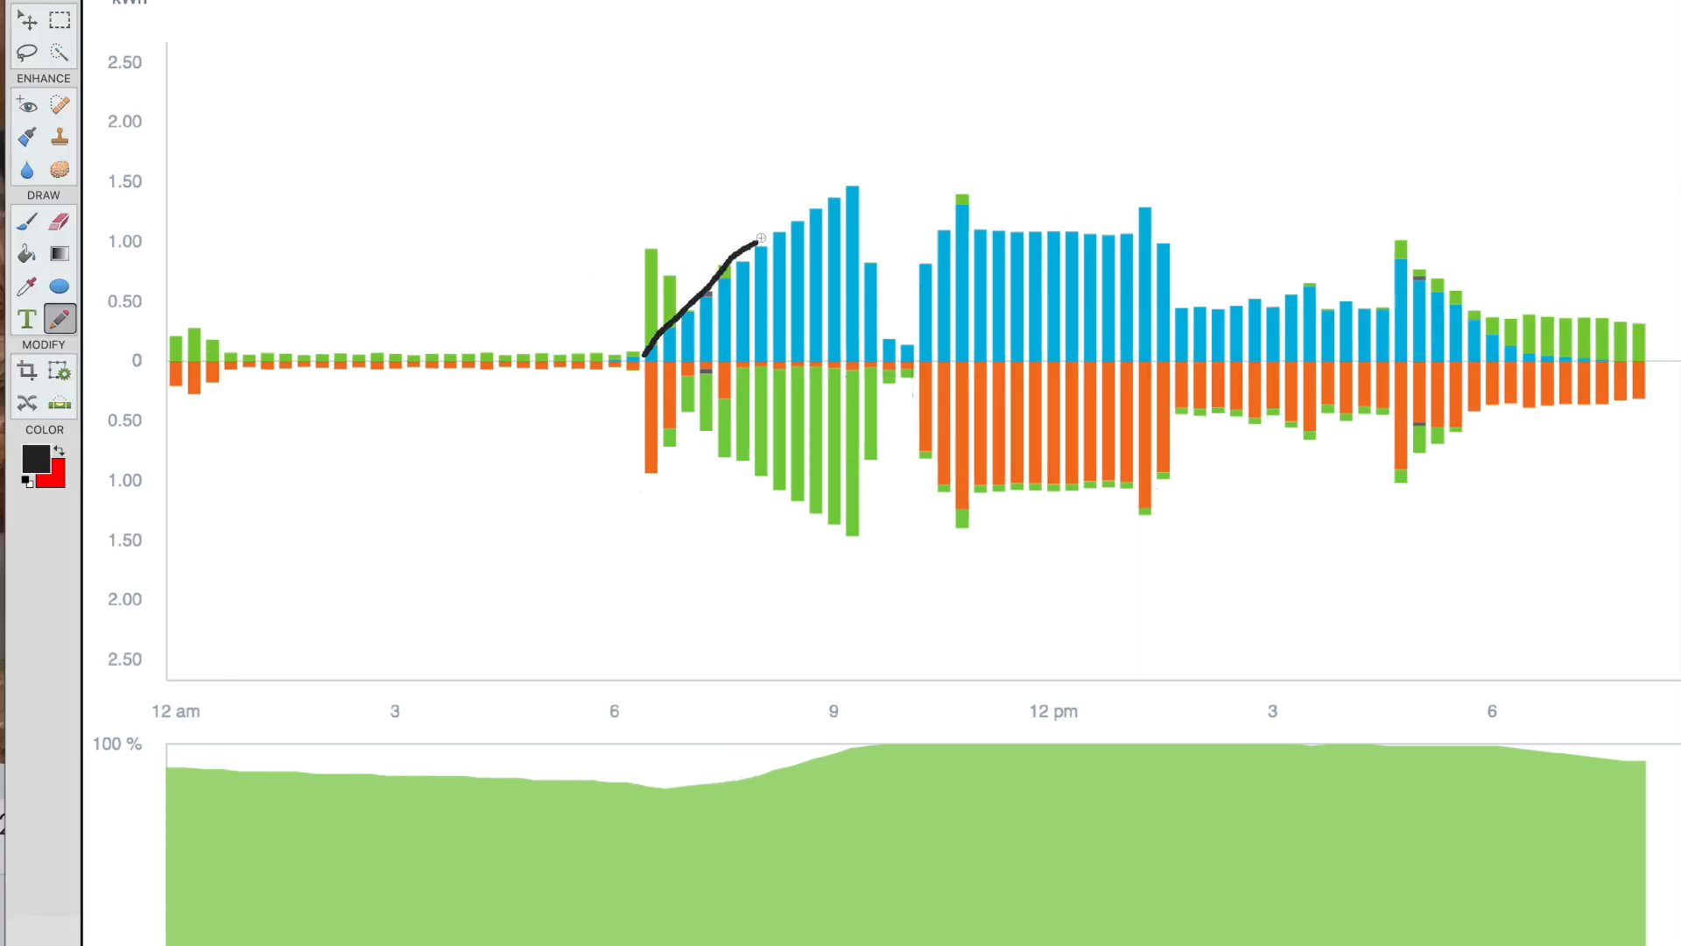
Draw a black potential-output curve from 6:30am across the midday peak, then switch the colour to red
drag(761, 239, 848, 182)
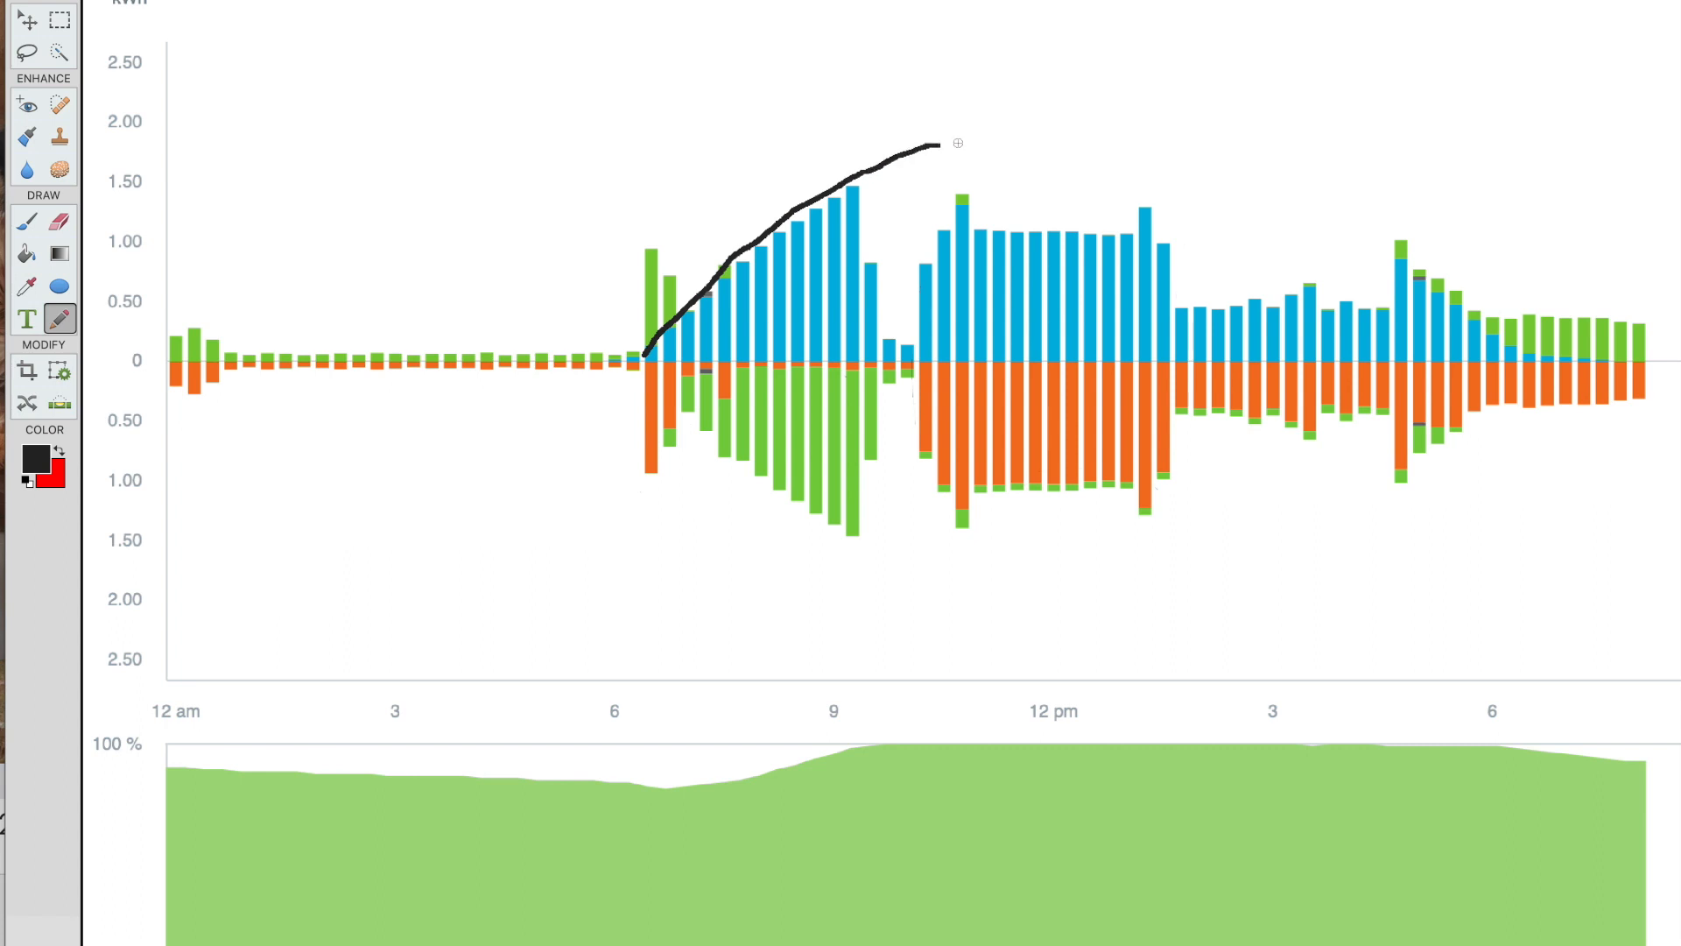
mouse_move(940, 146)
mouse_down()
mouse_move(1005, 126)
mouse_move(1229, 159)
mouse_move(1374, 239)
mouse_up()
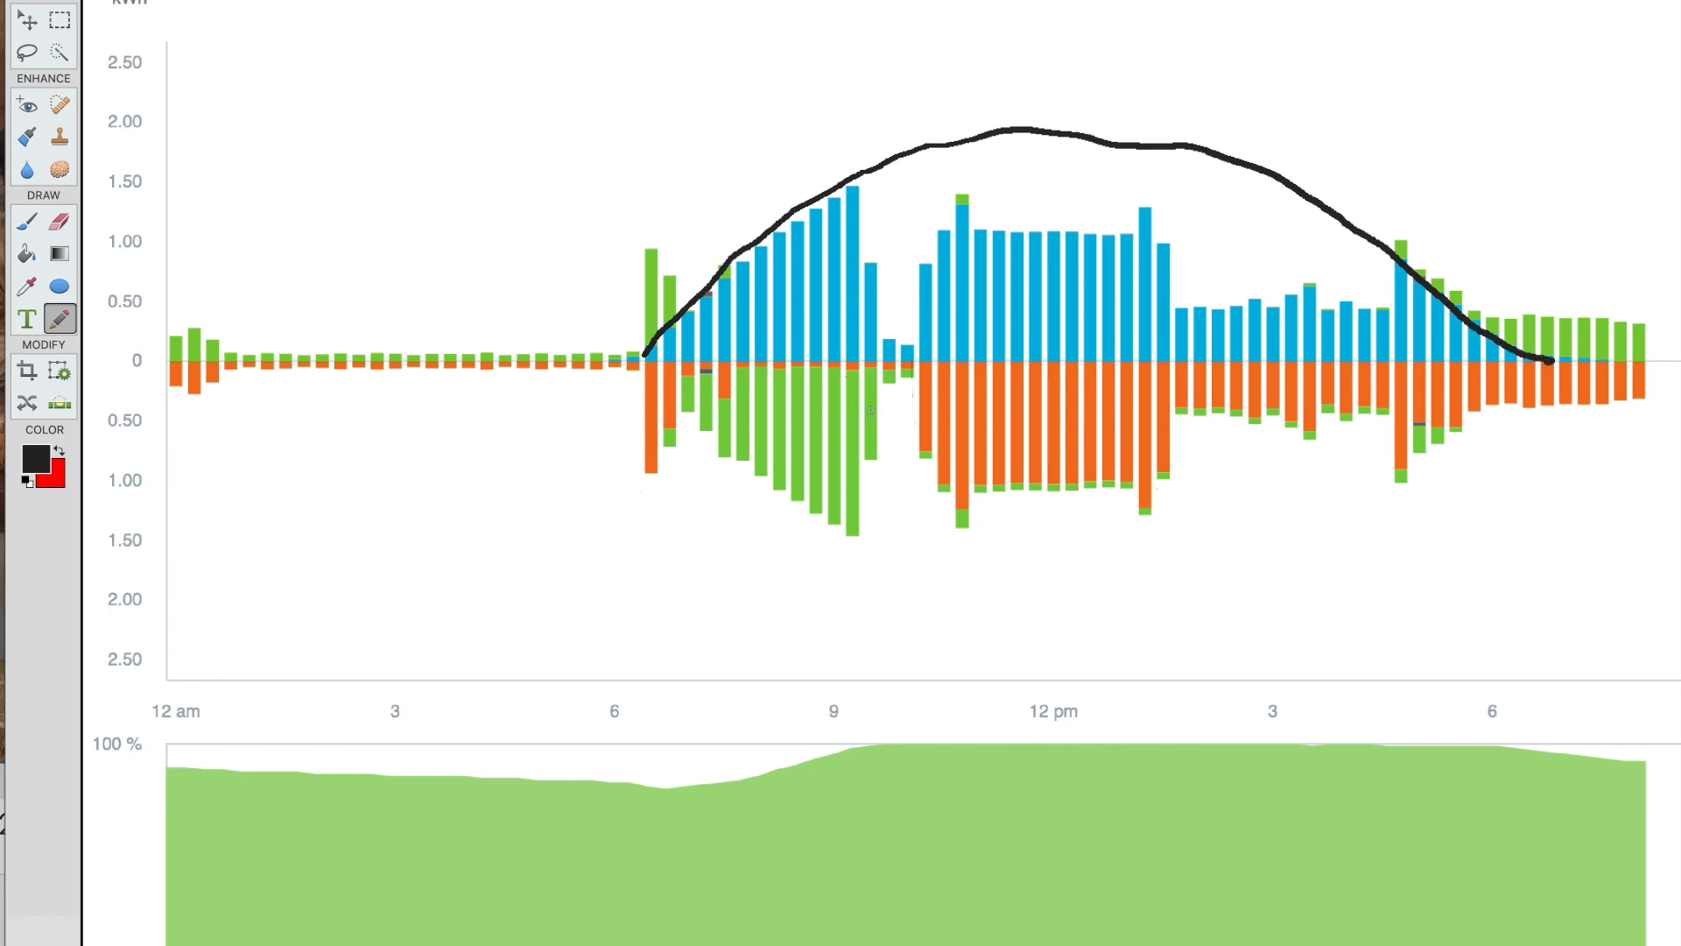
click(60, 460)
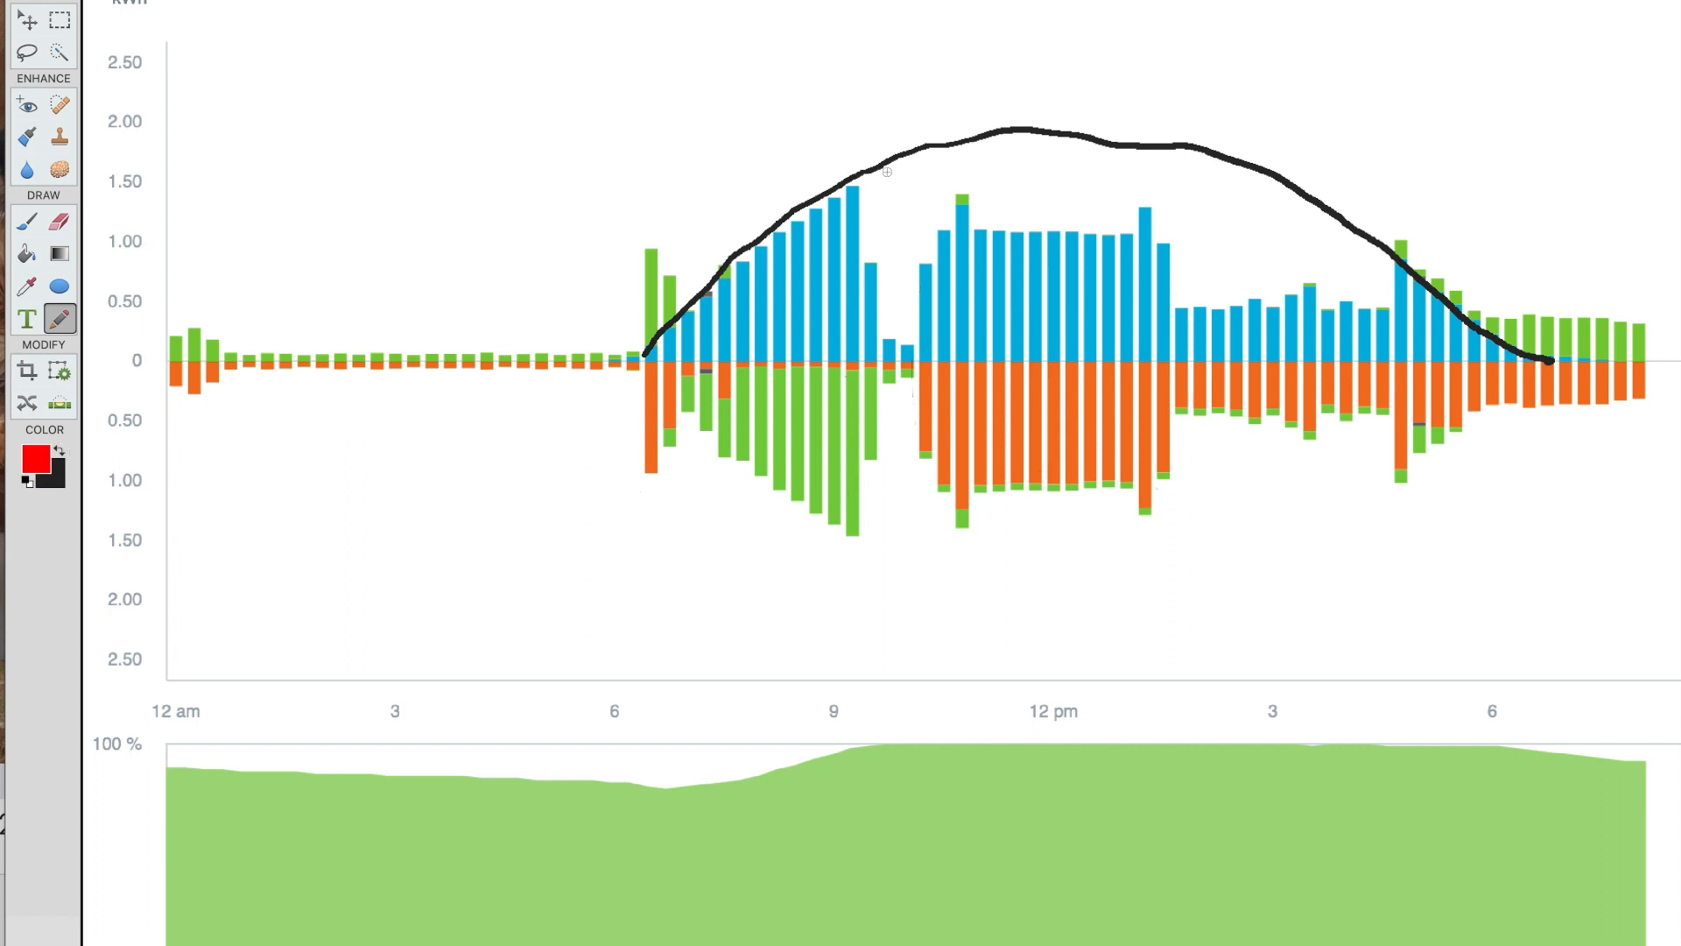
Hatch the gap under the curve in red from about 9am through midday to 4pm
mouse_move(888, 172)
mouse_down()
mouse_move(871, 234)
mouse_move(885, 289)
mouse_up()
drag(949, 168, 899, 318)
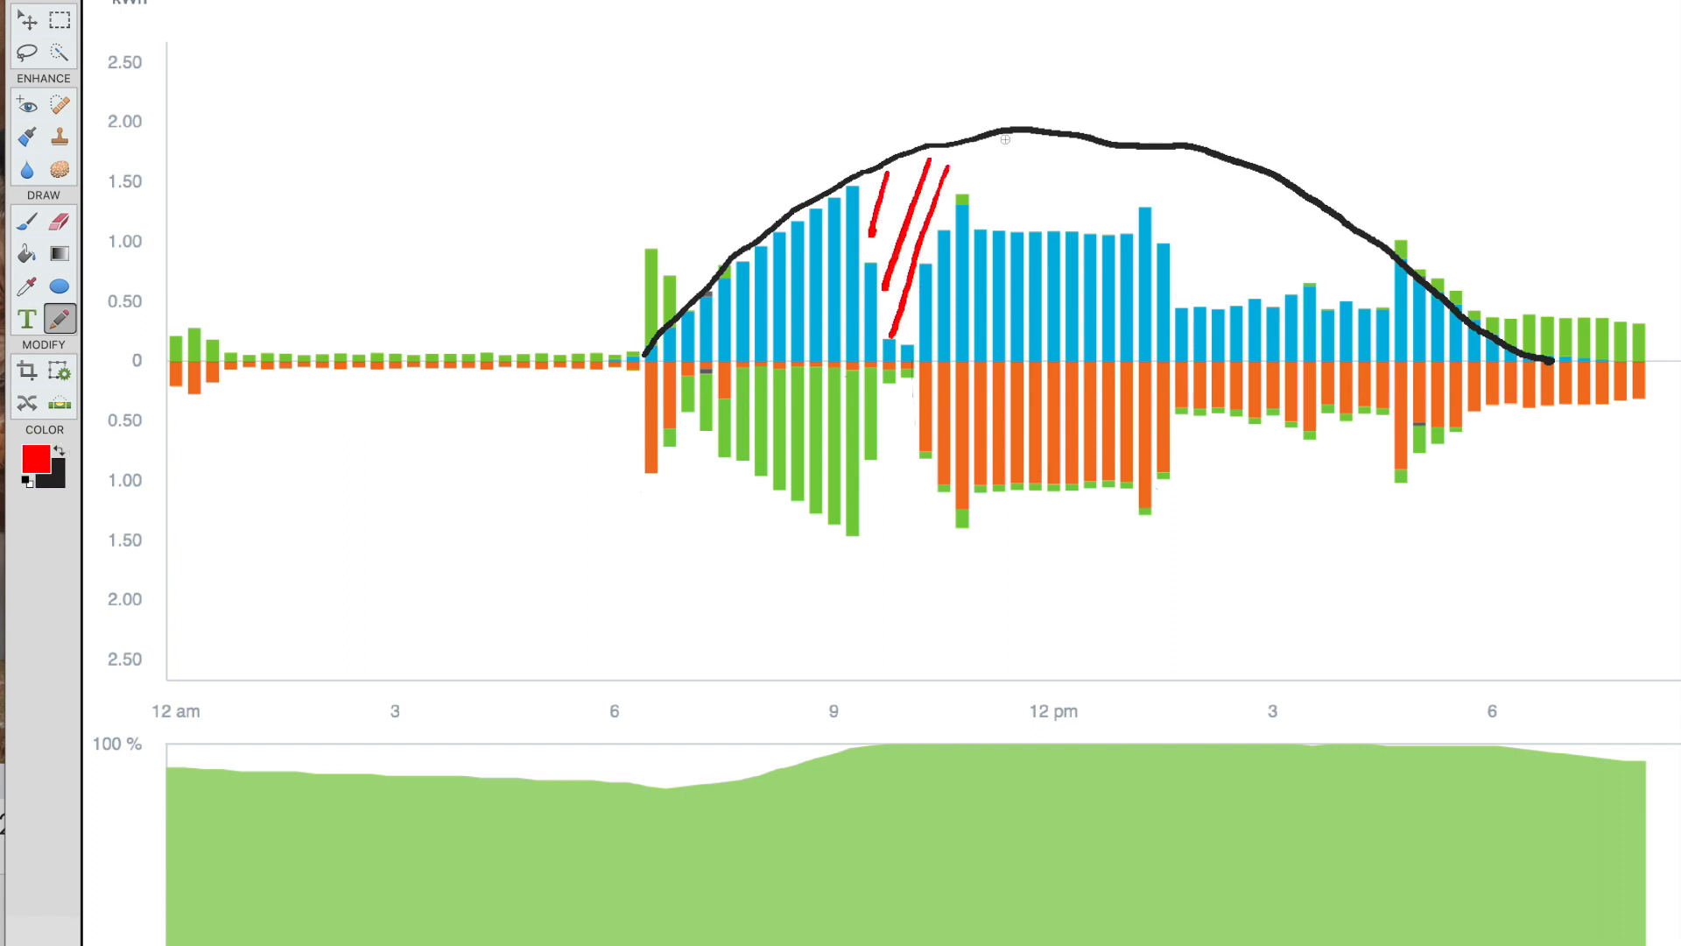
drag(1005, 139, 972, 211)
mouse_move(1058, 135)
mouse_down()
mouse_move(1019, 229)
mouse_move(1064, 222)
mouse_up()
drag(1124, 164, 1098, 221)
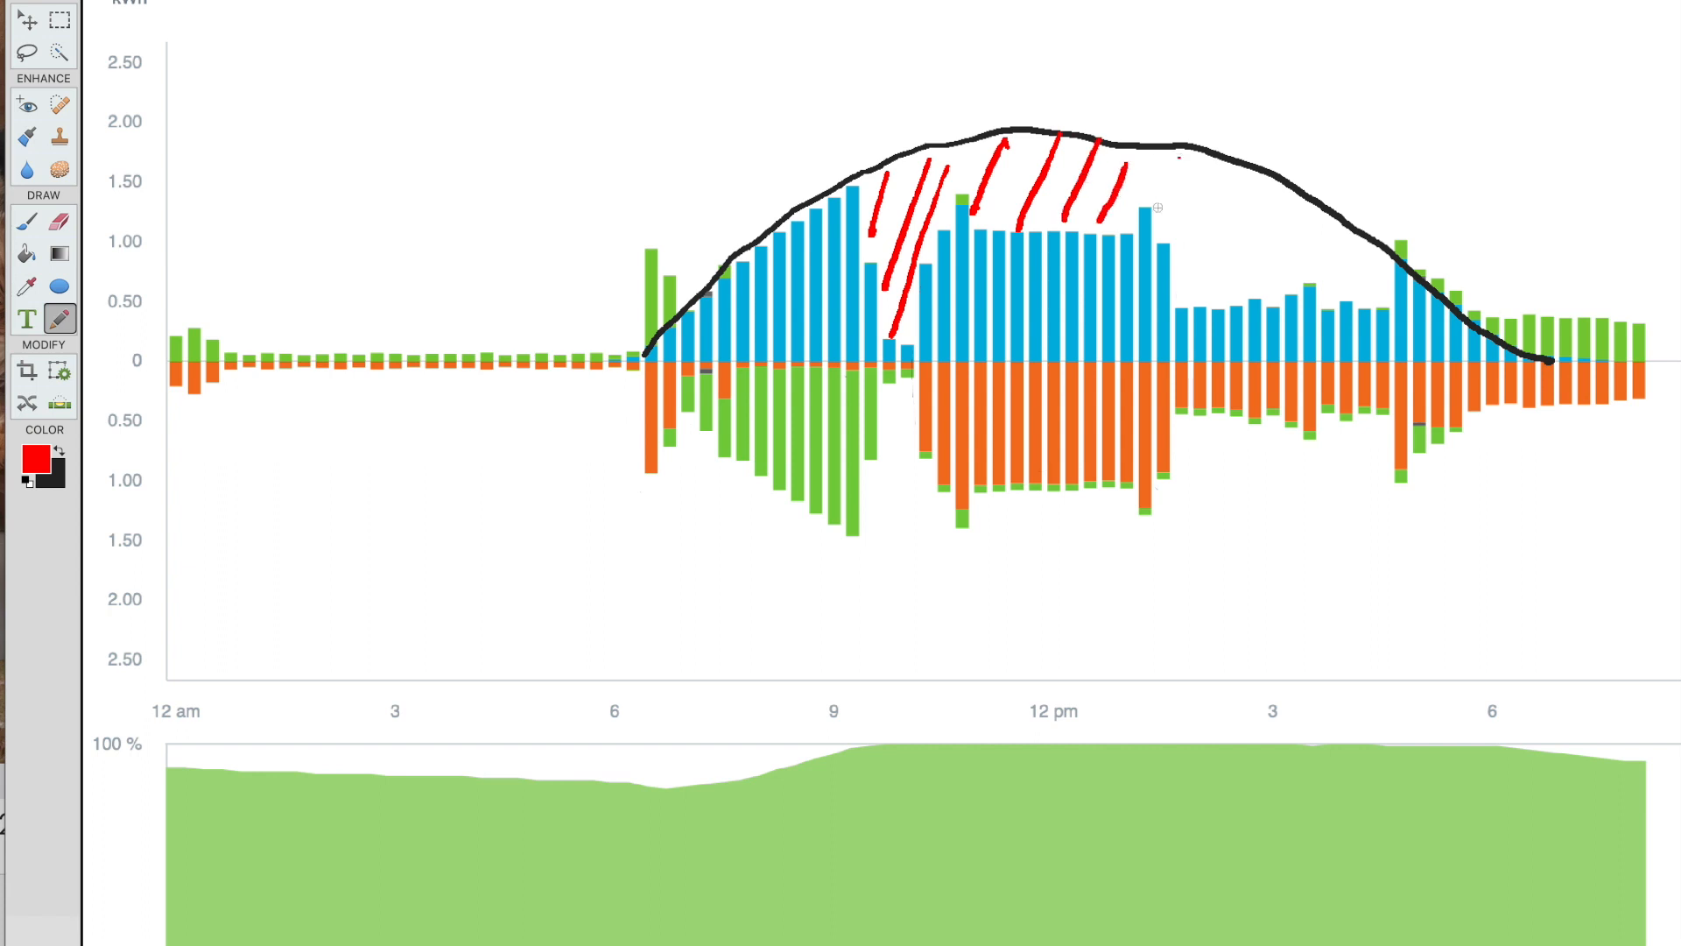
drag(1179, 160, 1169, 270)
mouse_move(1266, 186)
mouse_down()
mouse_move(1192, 300)
mouse_move(1256, 280)
mouse_up()
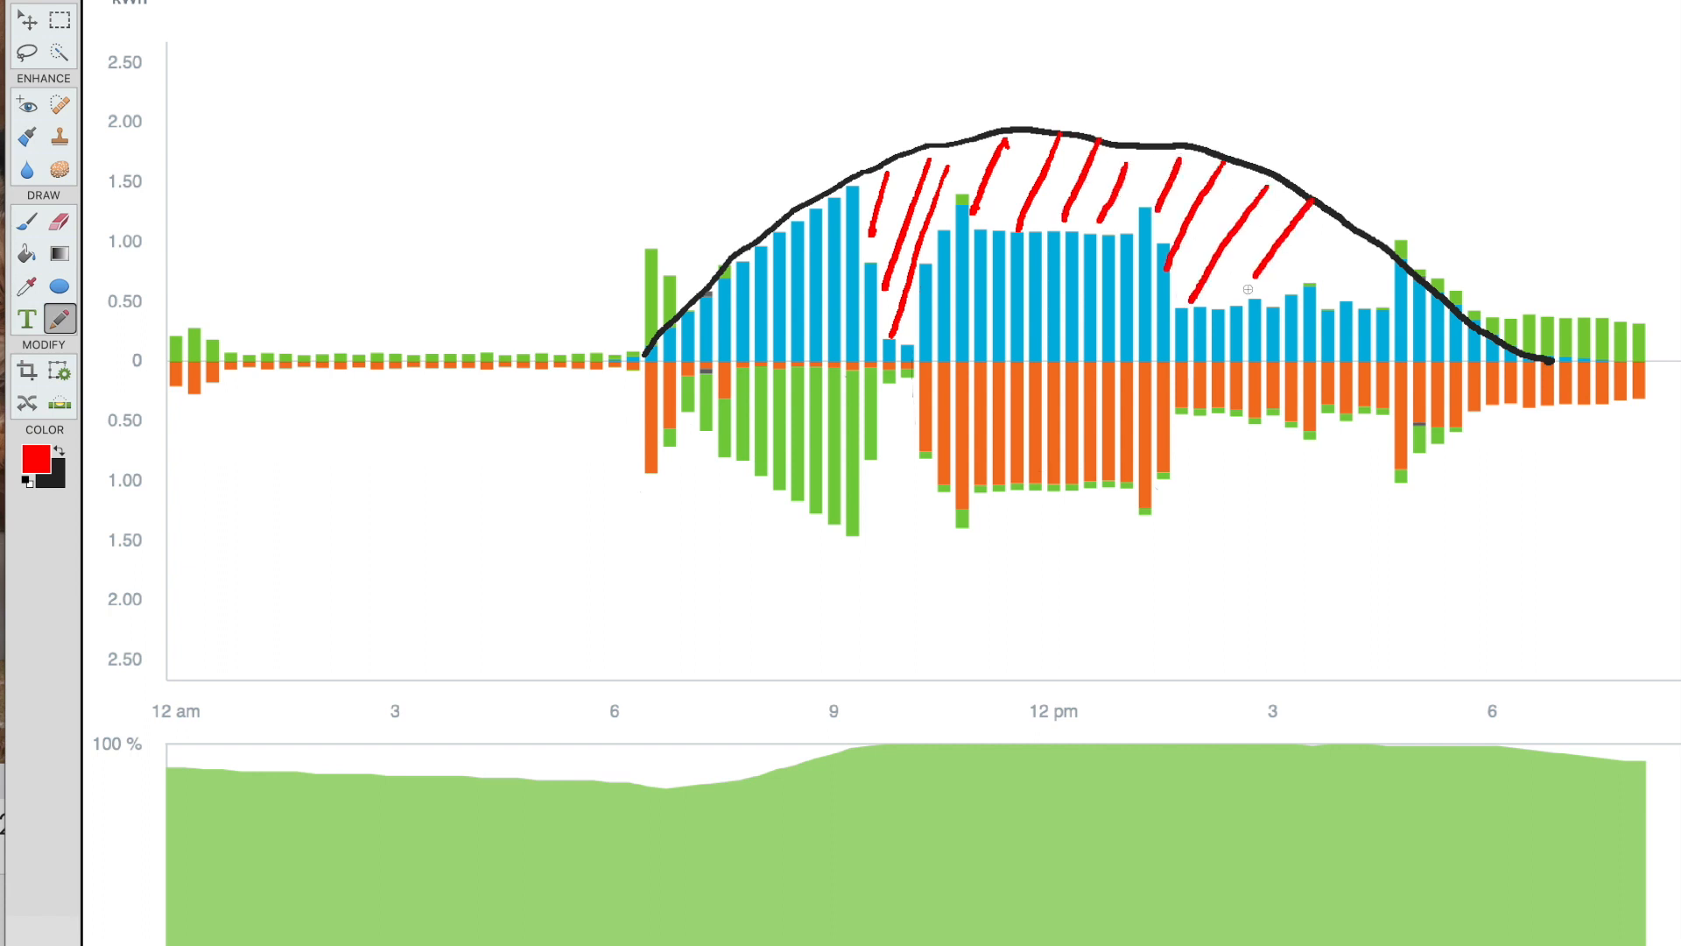
mouse_move(1345, 225)
mouse_down()
mouse_move(1308, 279)
mouse_move(1343, 292)
mouse_up()
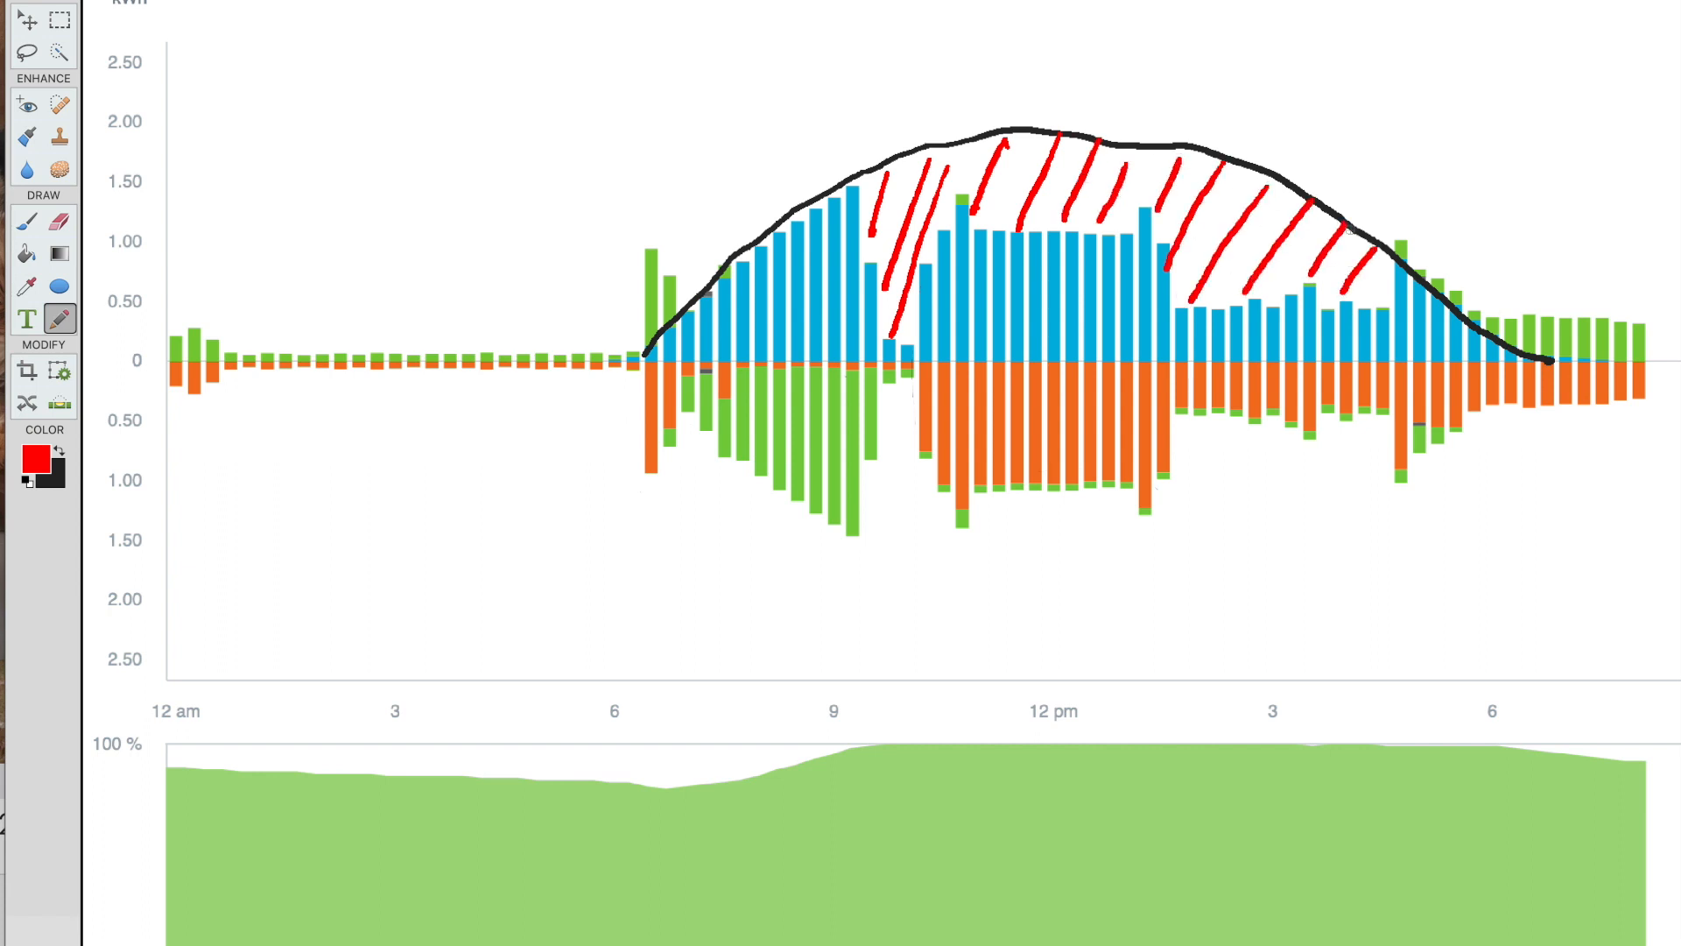